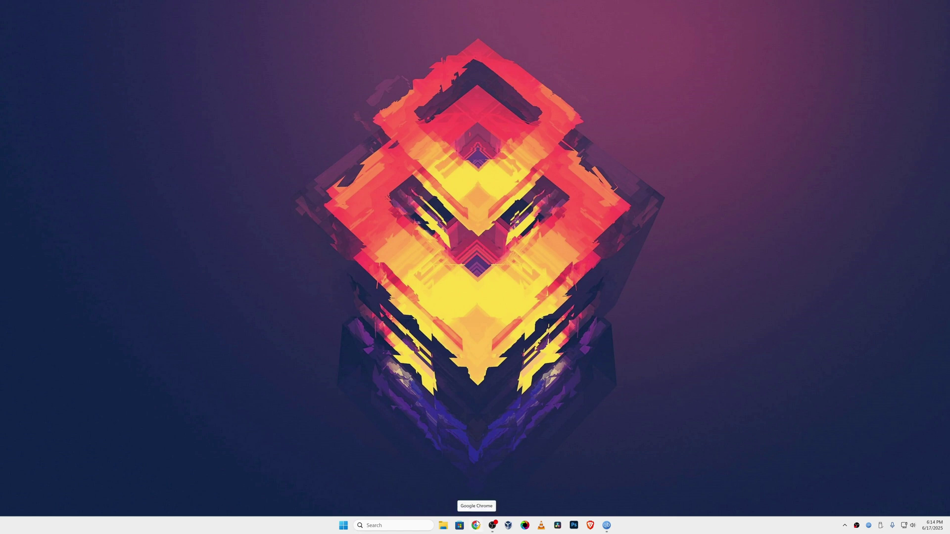
# Open Google Chrome, search for "windows 11 iso" and go to Microsoft's Download Windows 11 page.
pyautogui.click(476, 525)
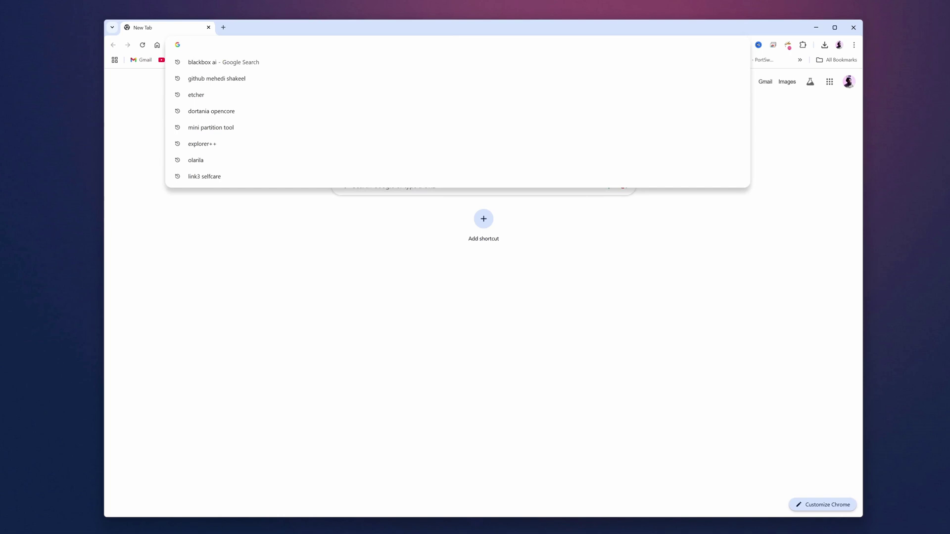
pyautogui.write('windows 11 ')
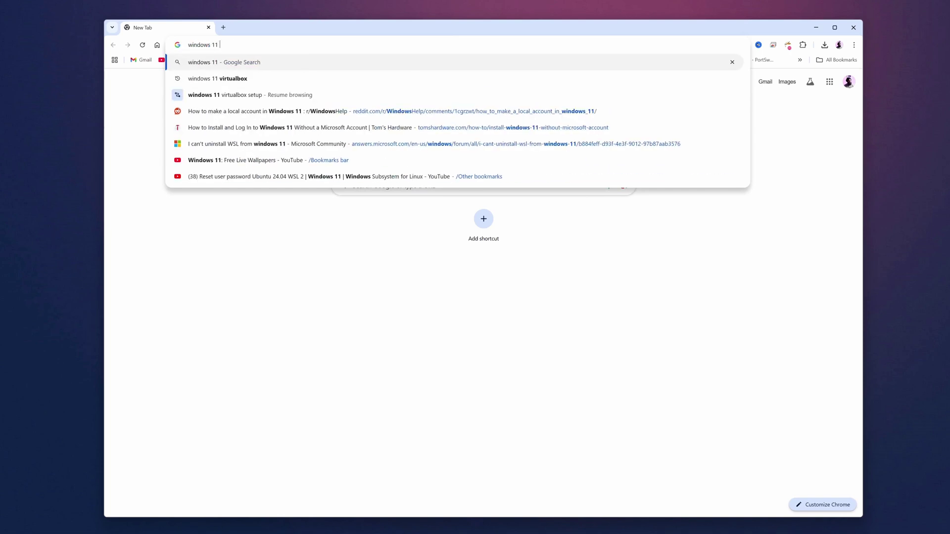
pyautogui.write('iso')
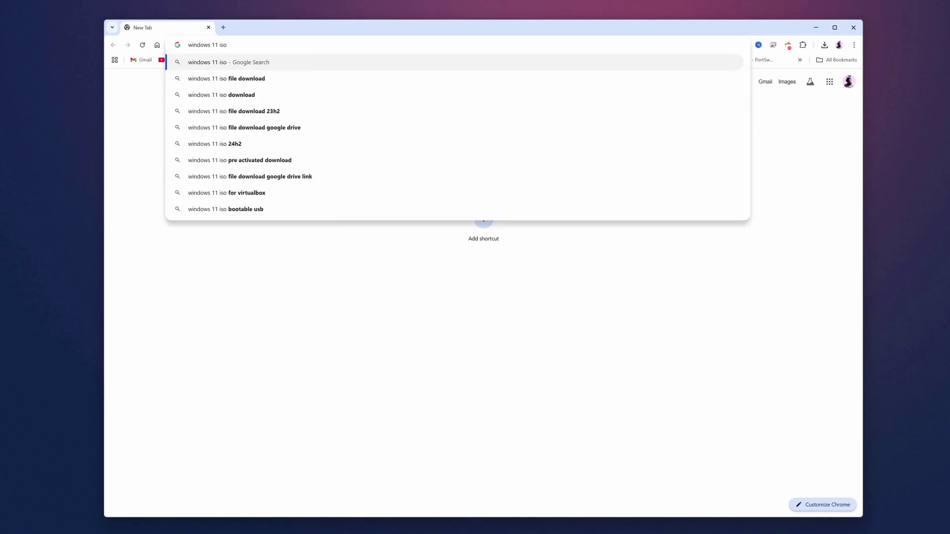
pyautogui.press('Return')
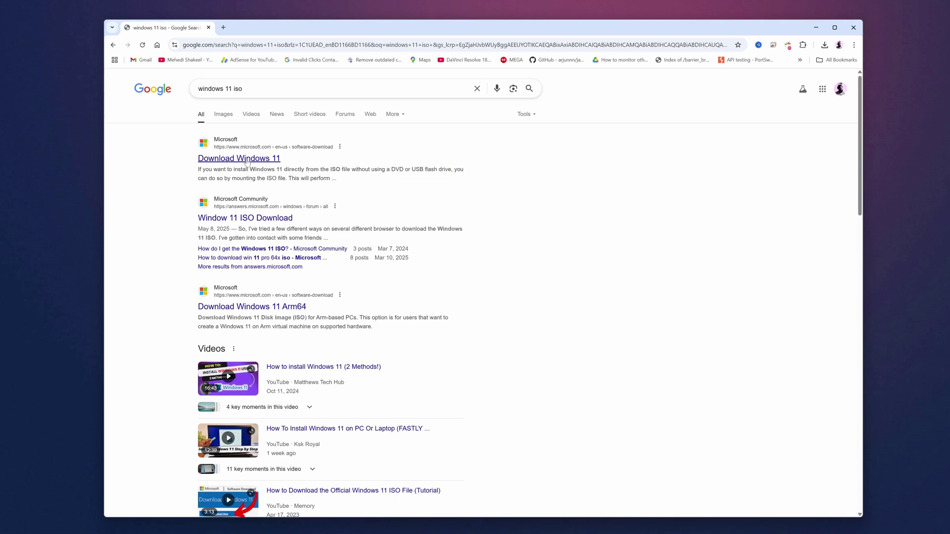
pyautogui.click(252, 159)
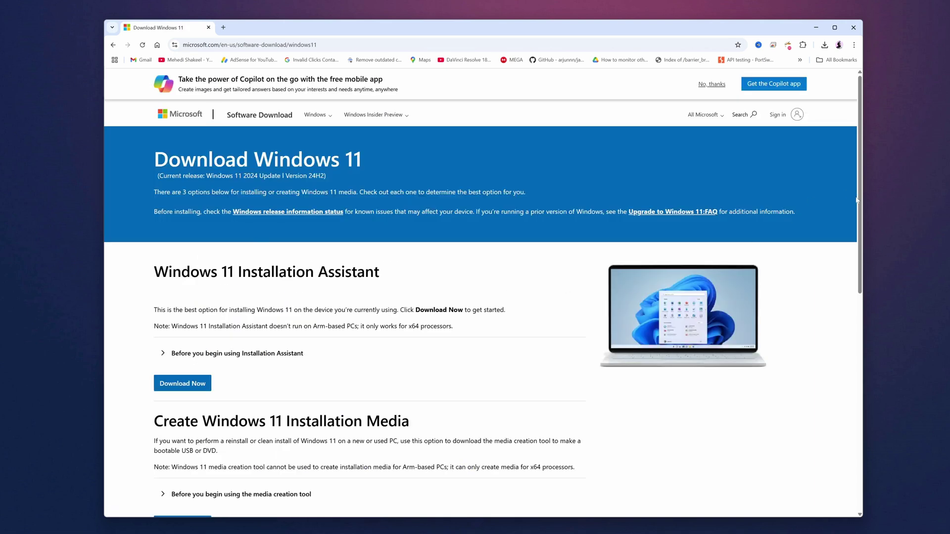
# Choose Windows 11 (multi-edition ISO for x64 devices) as the disk image download and confirm the choice.
pyautogui.moveTo(857, 200); pyautogui.dragTo(855, 316)
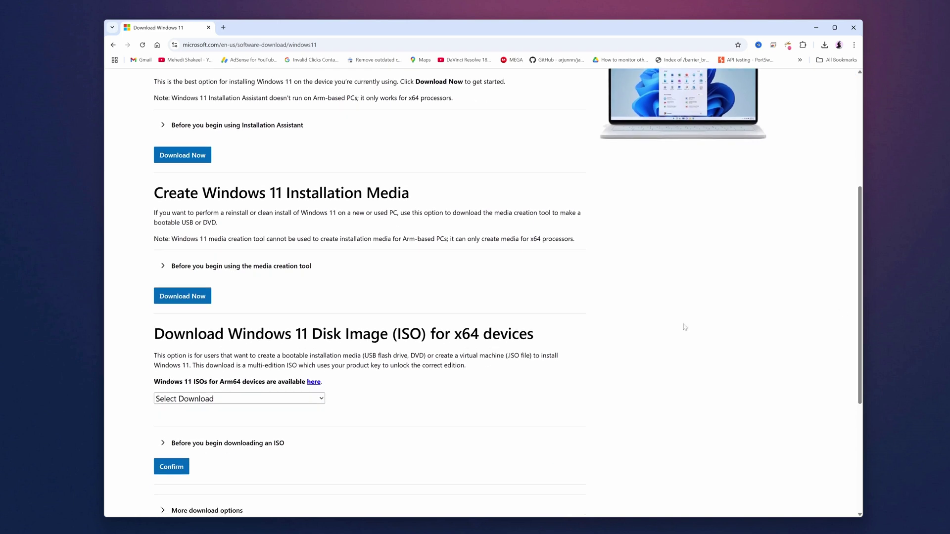
pyautogui.click(186, 400)
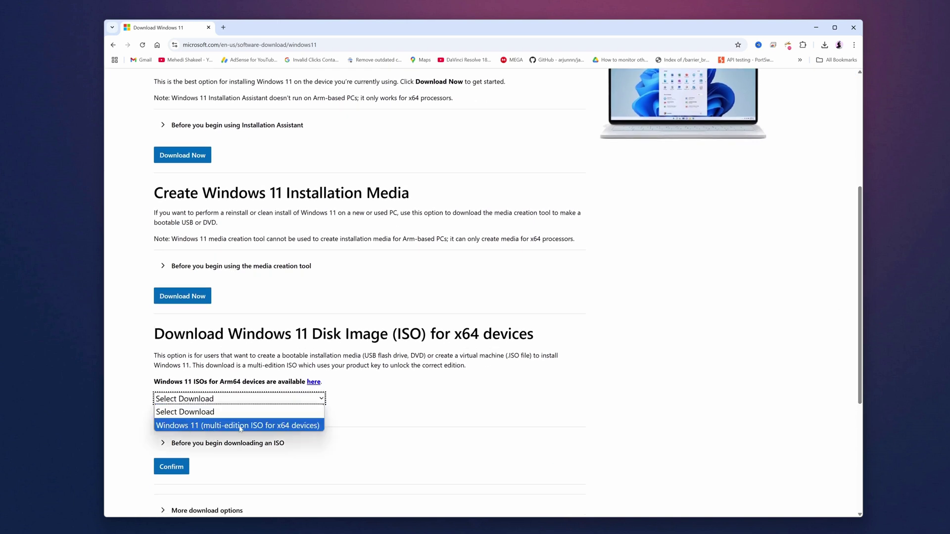
pyautogui.click(287, 428)
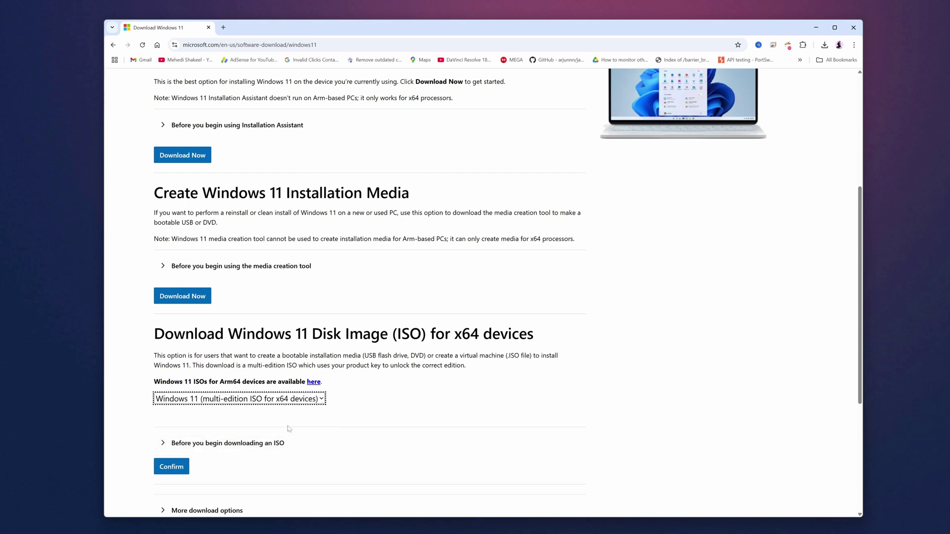
pyautogui.click(173, 467)
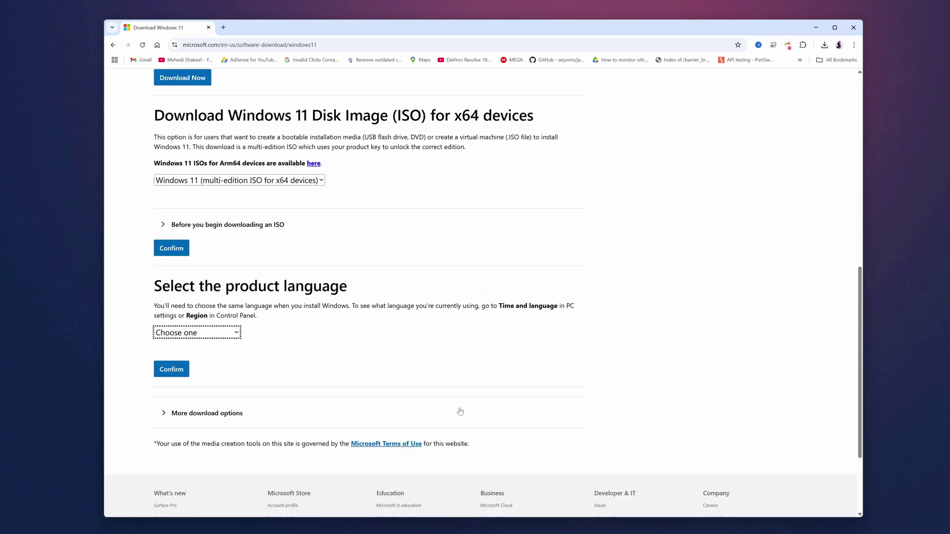
# Set the product language to English (United States), confirm it, and review how long the download link stays valid.
pyautogui.click(222, 334)
pyautogui.scroll(-1, 218, 316)
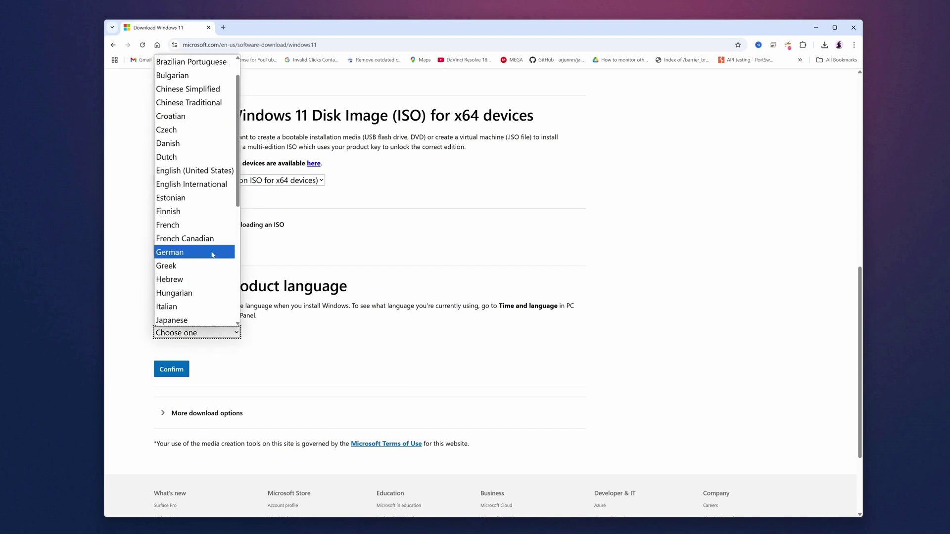
pyautogui.click(201, 174)
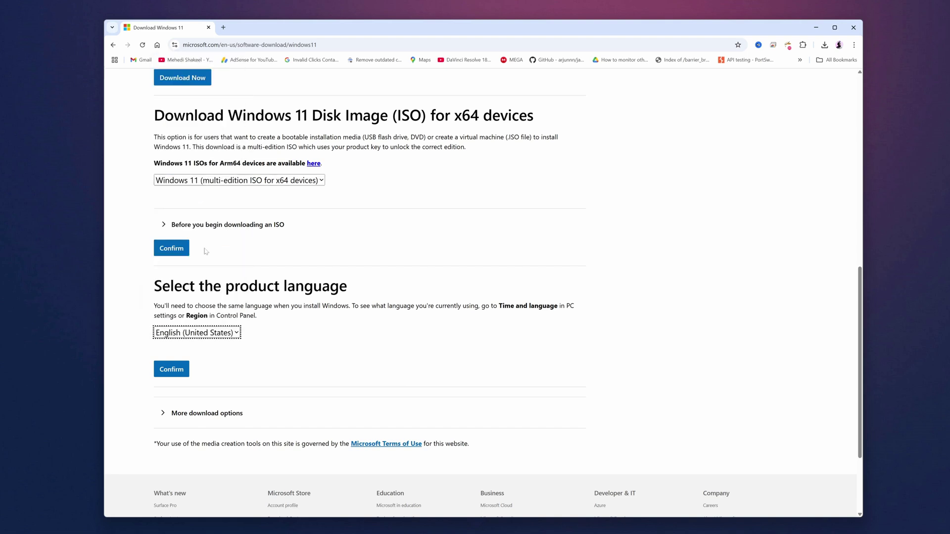
pyautogui.click(177, 372)
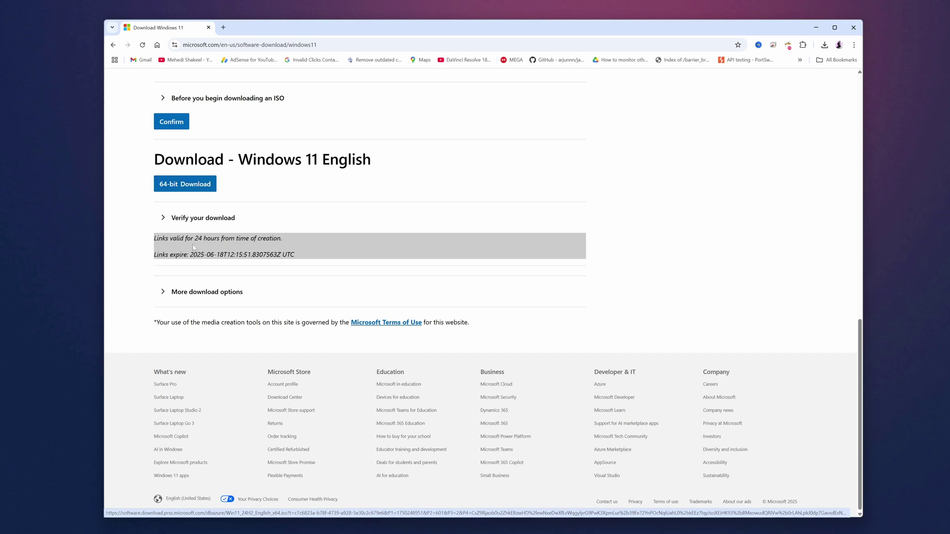
pyautogui.moveTo(194, 238); pyautogui.dragTo(287, 244)
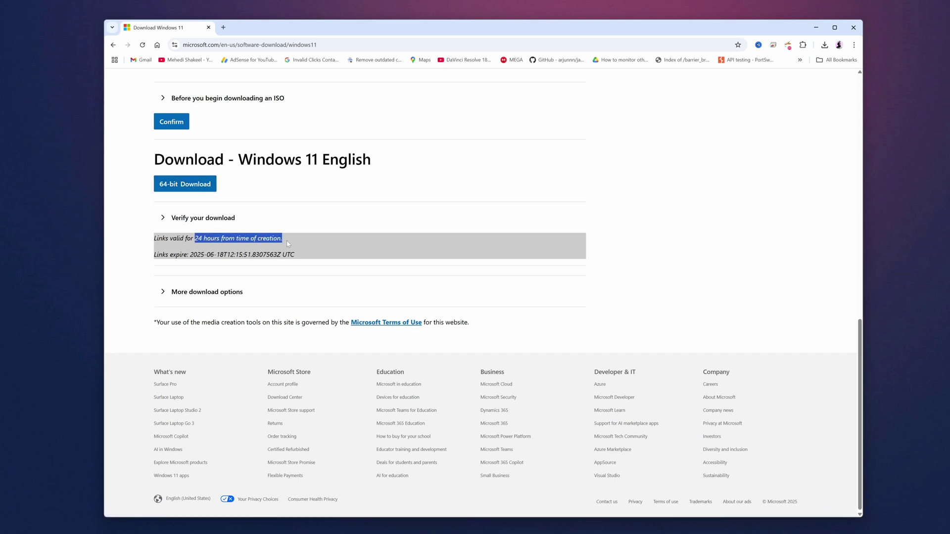
pyautogui.click(287, 244)
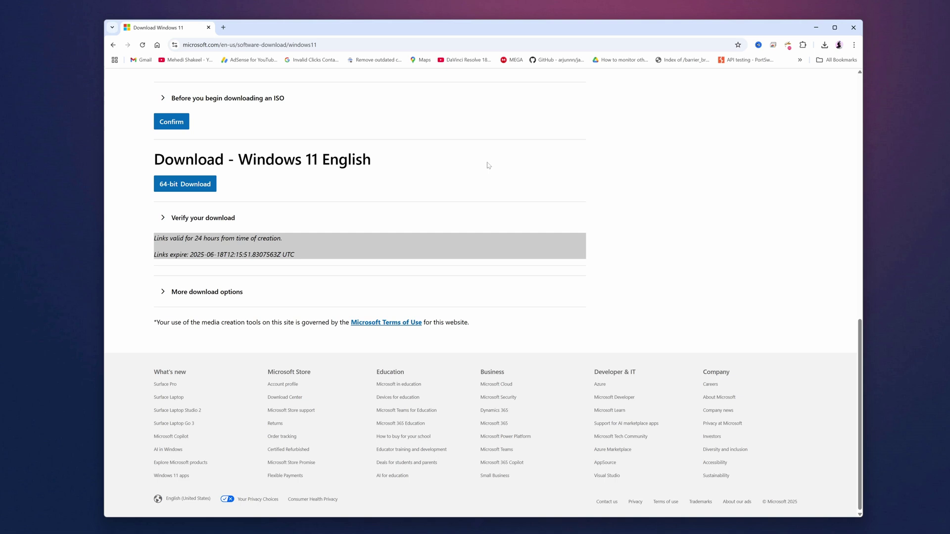
# Search for "rufush download" in a new browser tab and open the official Rufus website.
pyautogui.click(224, 28)
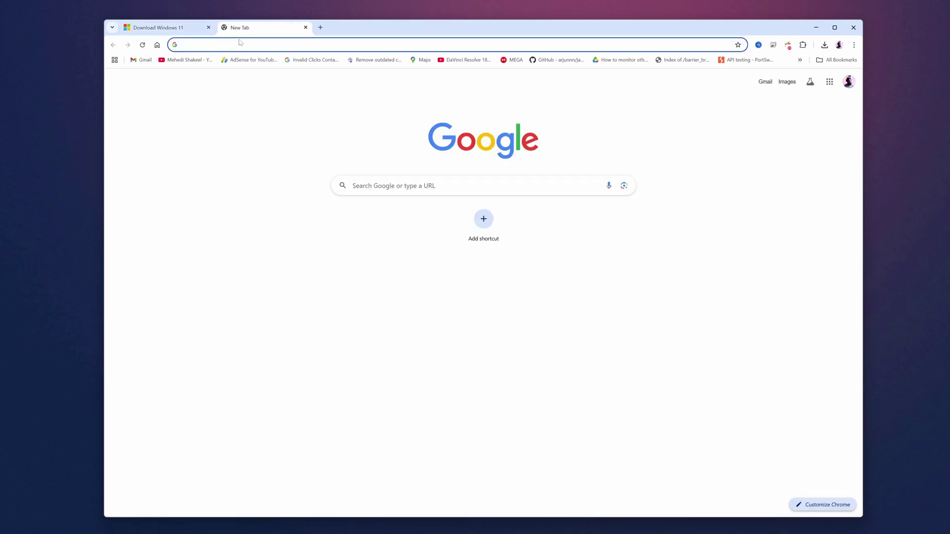
pyautogui.write('rufush')
pyautogui.press('Return')
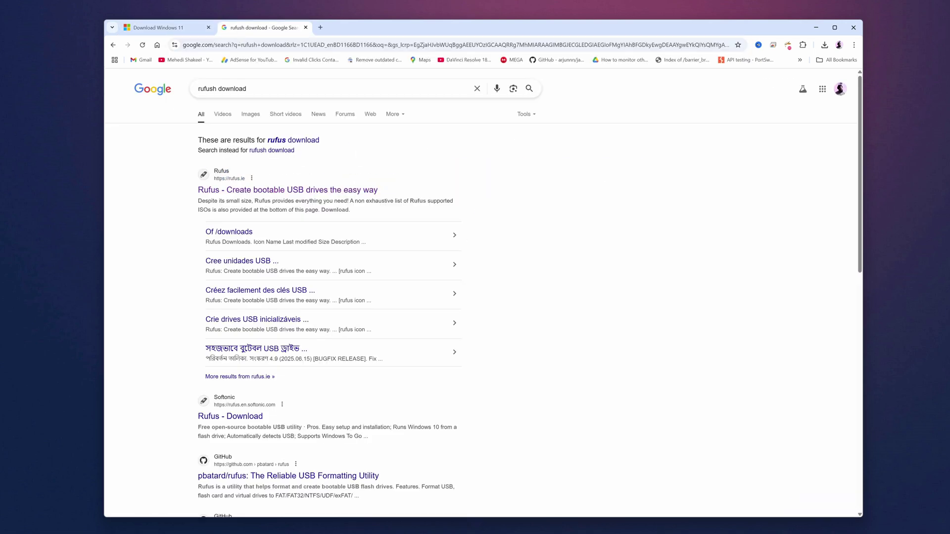
pyautogui.click(236, 191)
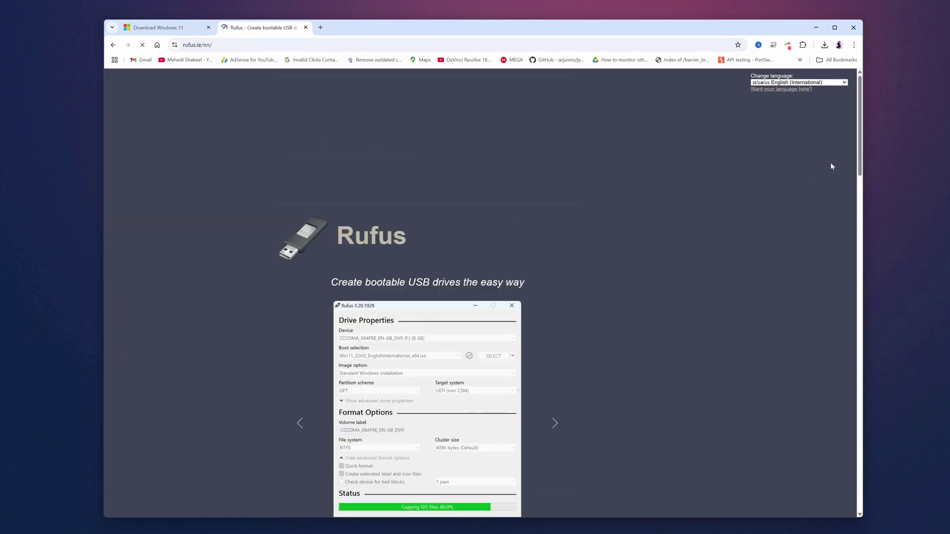
# Download the standard Windows x64 release rufus-4.9.exe and launch Rufus from the downloaded file.
pyautogui.moveTo(860, 142); pyautogui.dragTo(764, 236)
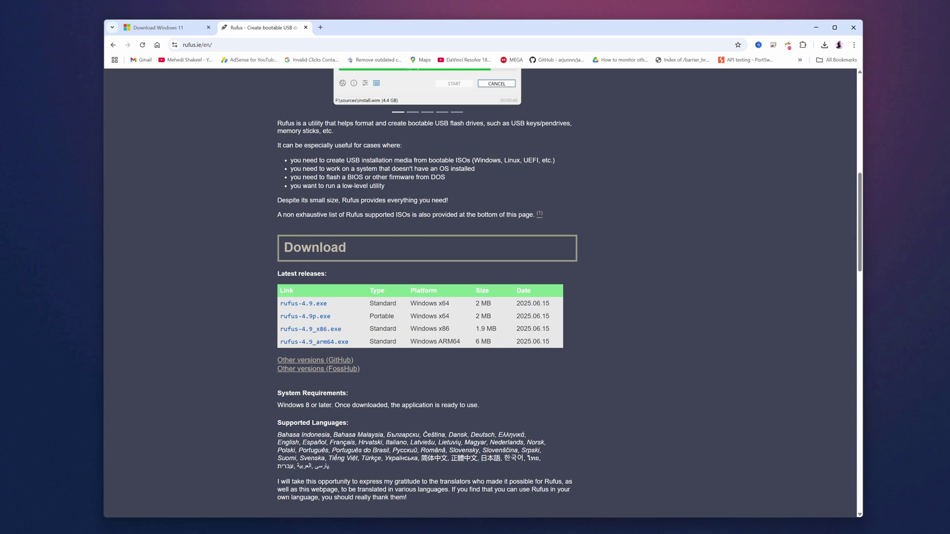
pyautogui.click(319, 307)
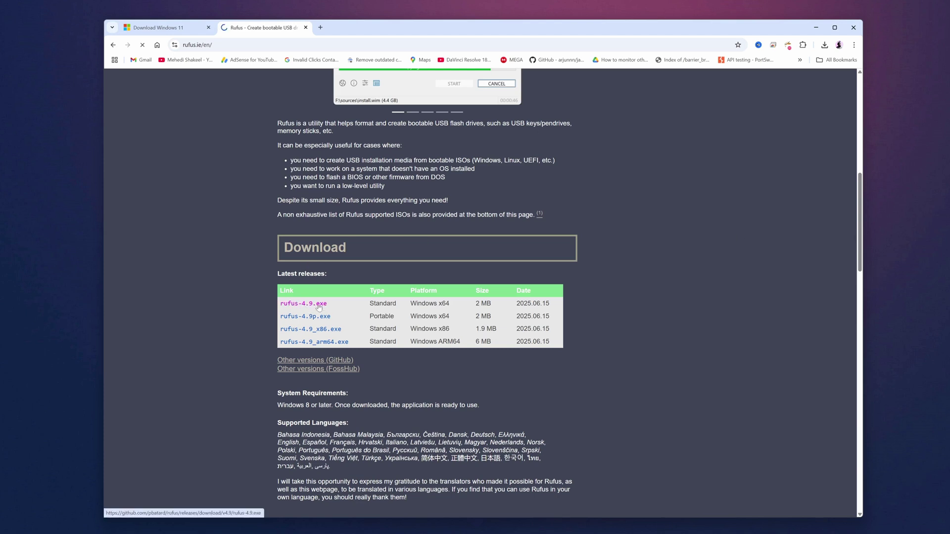
pyautogui.click(825, 47)
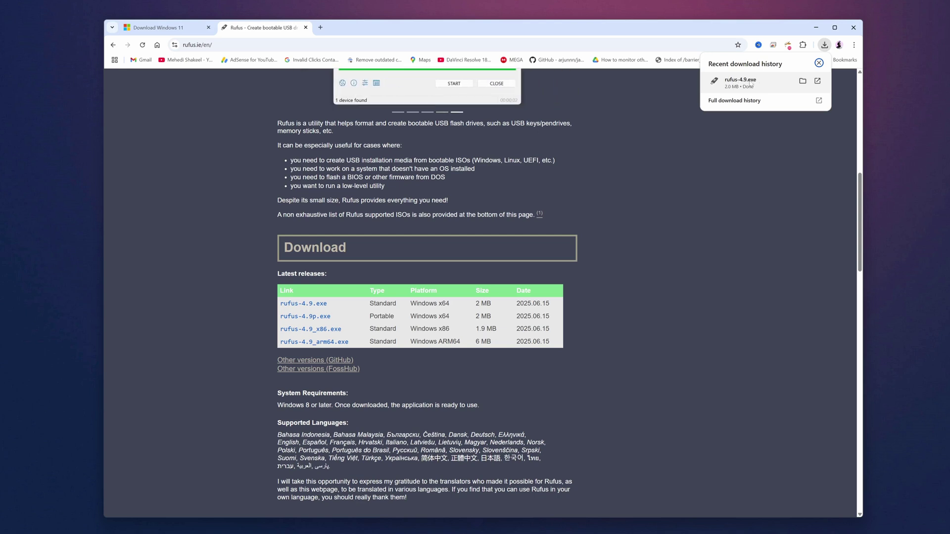
pyautogui.click(740, 82)
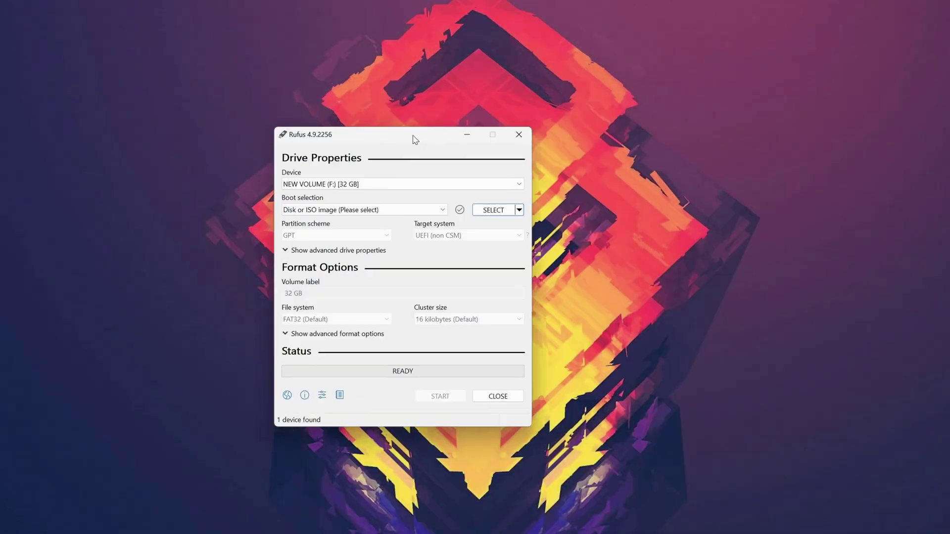
pyautogui.moveTo(415, 140); pyautogui.dragTo(367, 142)
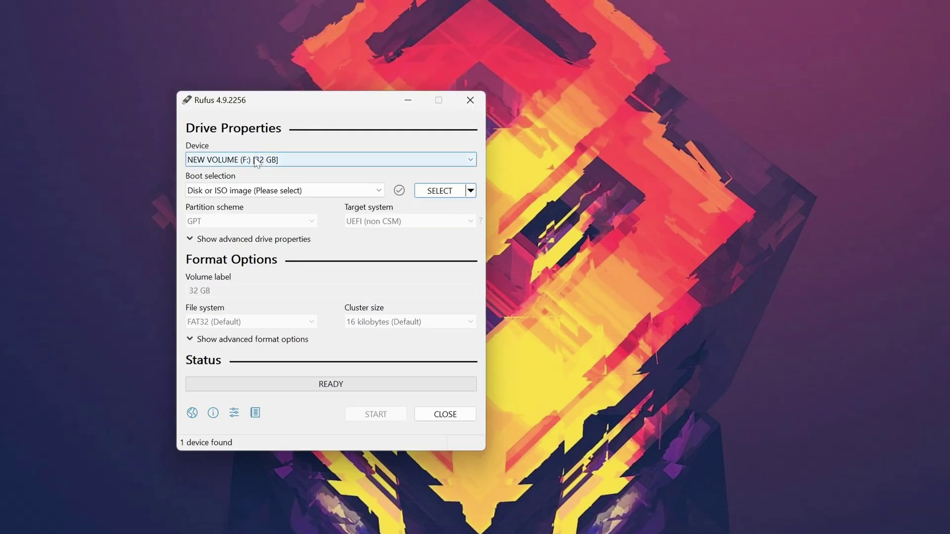
# Choose NEW VOLUME (F:) [32 GB] as the target device and Disk or ISO image as the boot selection.
pyautogui.click(293, 187)
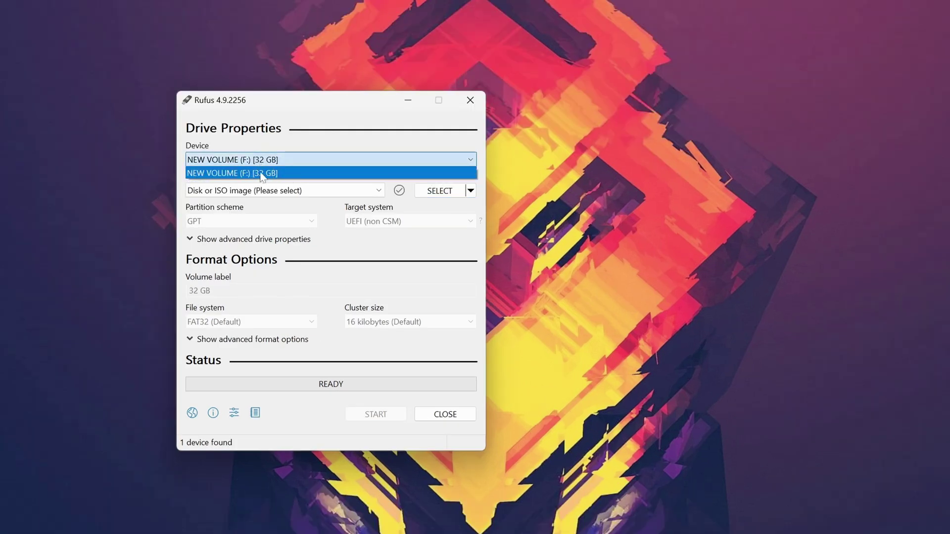
pyautogui.click(294, 173)
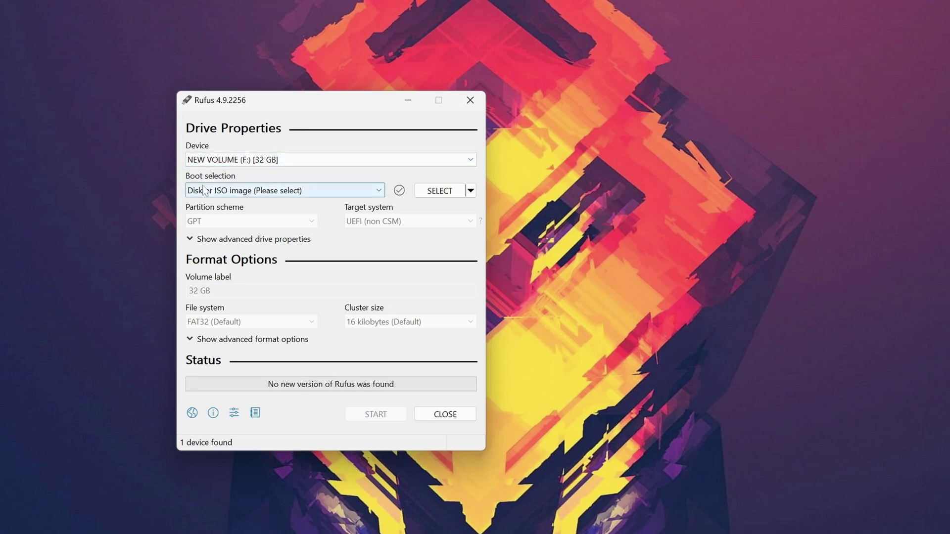
pyautogui.click(225, 193)
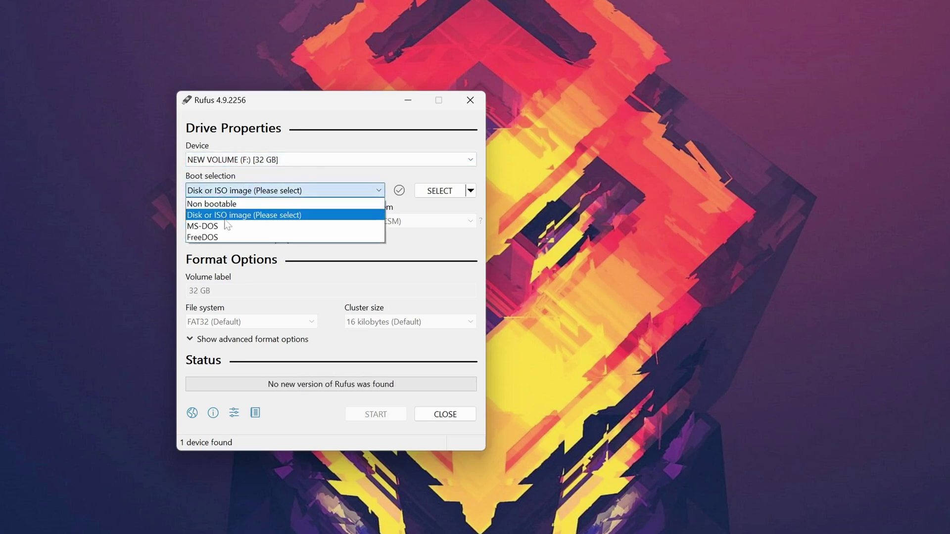
pyautogui.click(281, 216)
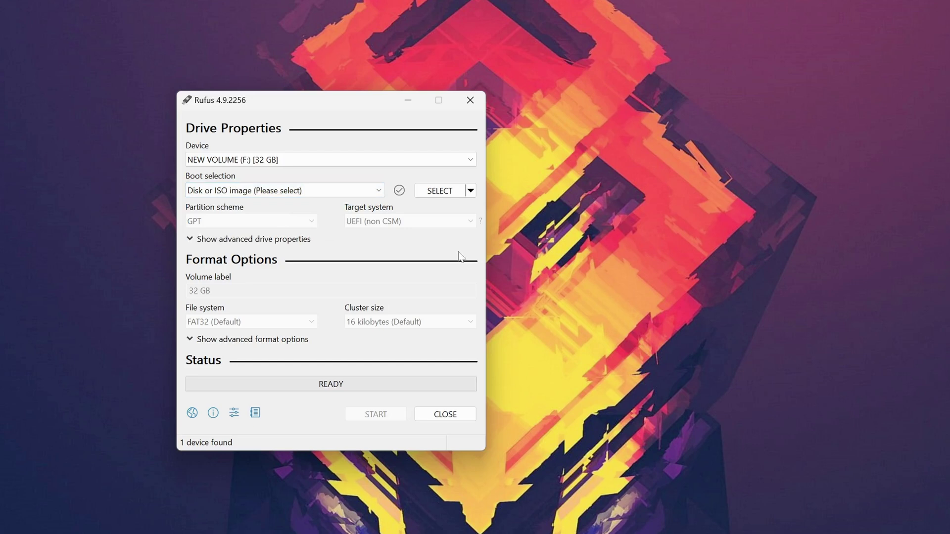
# Load Win11_24H2_English_x64.iso from the Documents folder as the boot image.
pyautogui.click(438, 192)
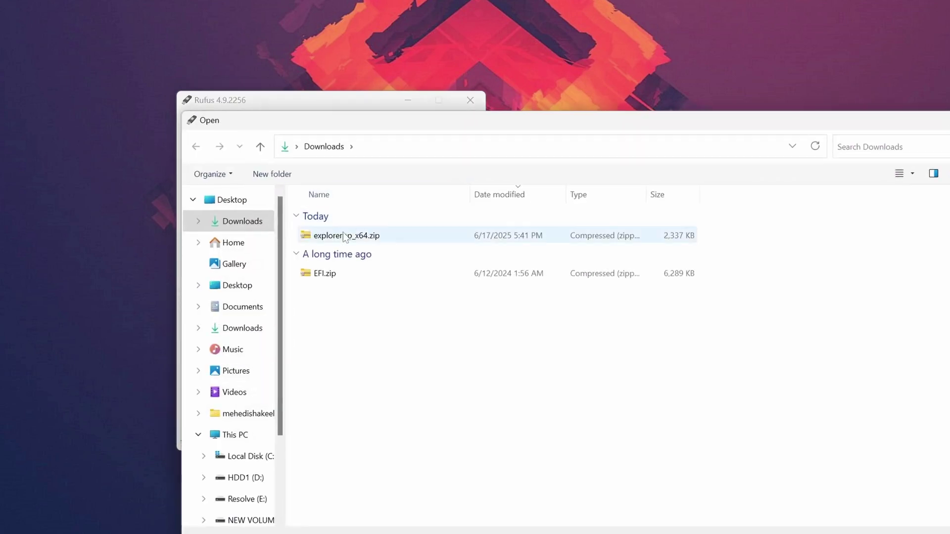
pyautogui.click(243, 310)
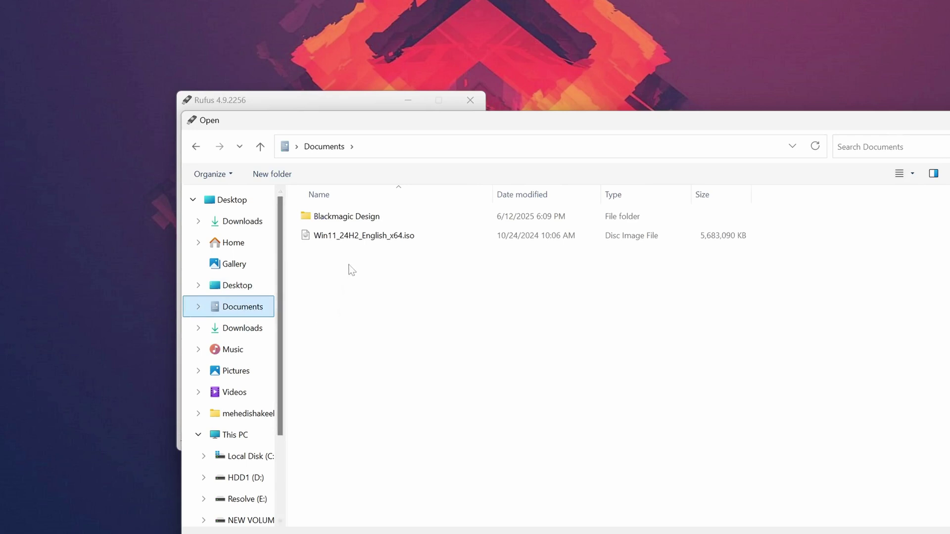
pyautogui.click(411, 237)
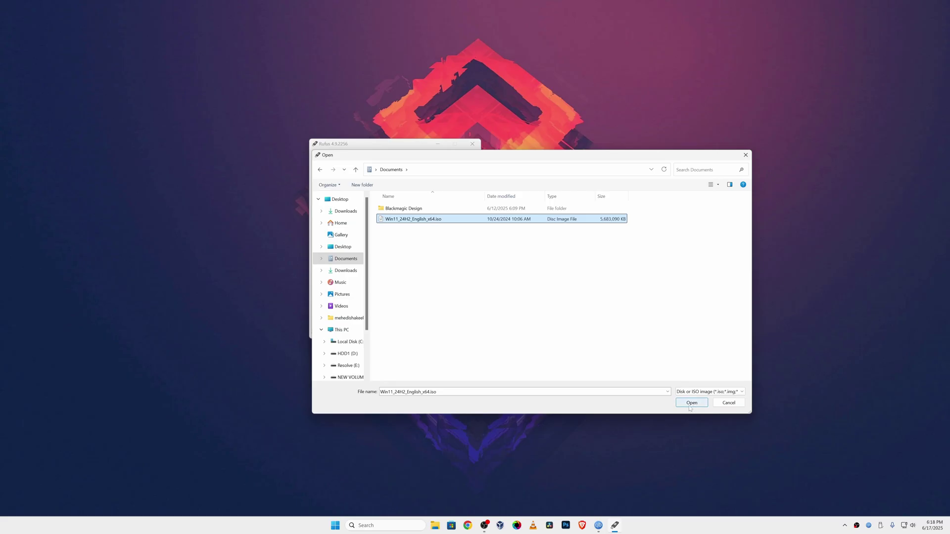
pyautogui.click(866, 533)
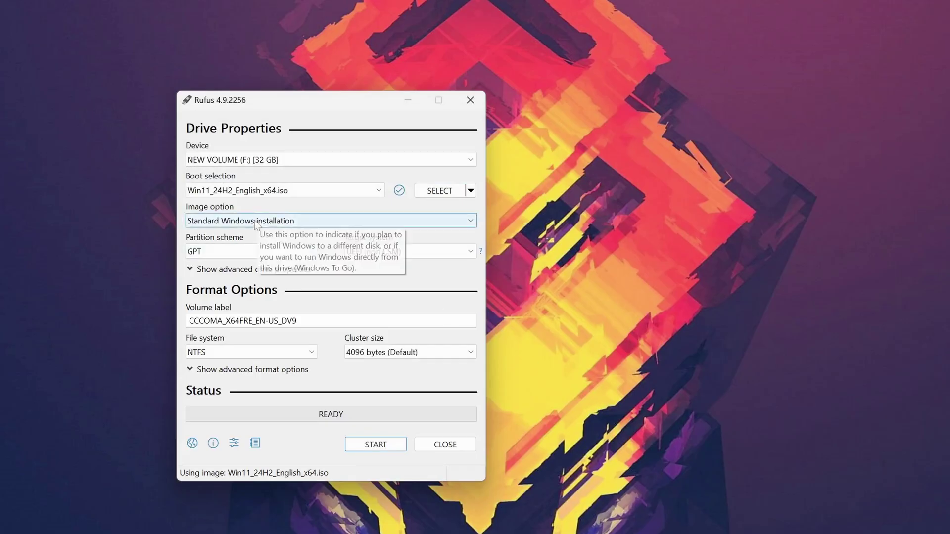
# Set the image option to Standard Windows installation and the partition scheme to GPT.
pyautogui.click(354, 212)
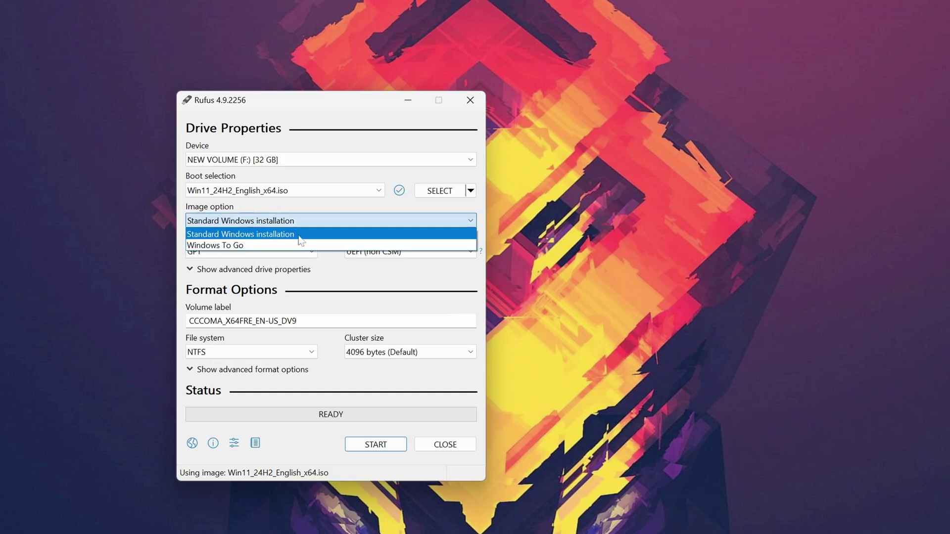
pyautogui.click(323, 236)
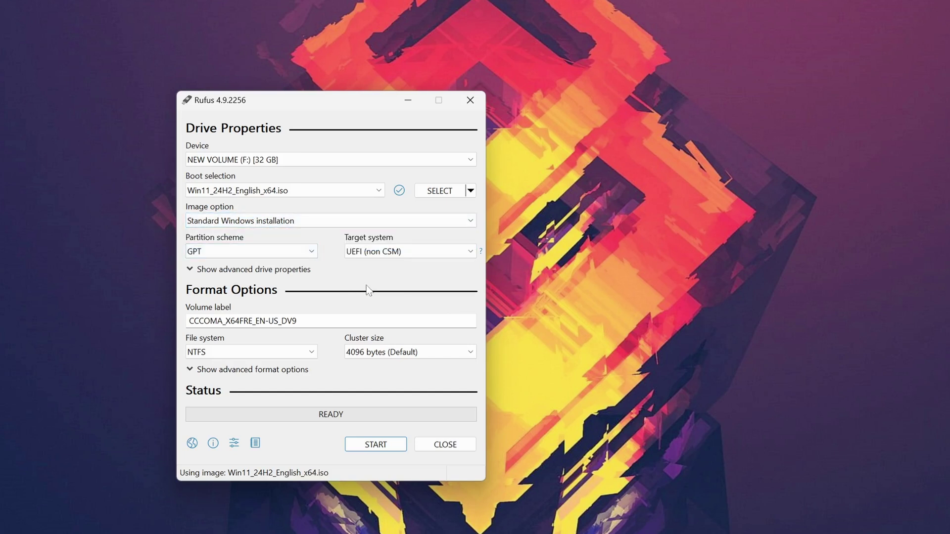
pyautogui.click(306, 253)
pyautogui.click(382, 270)
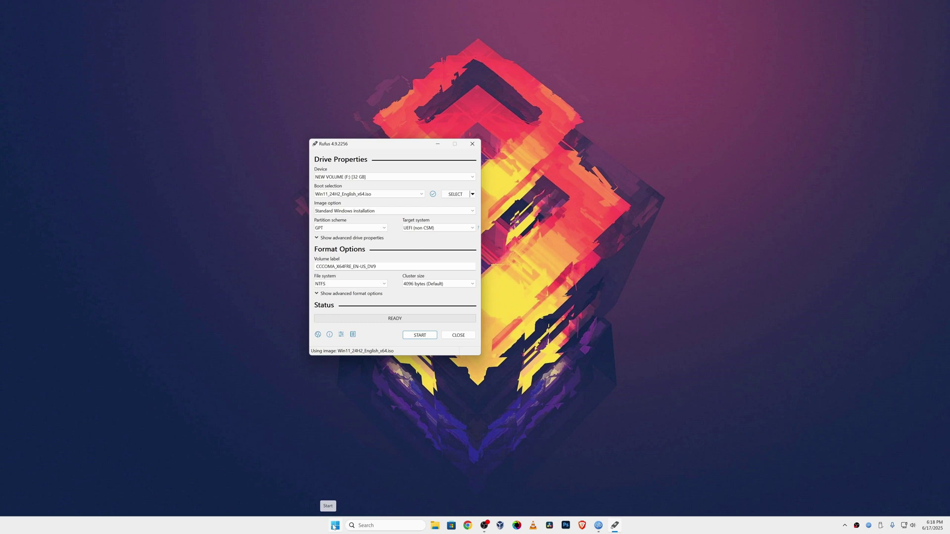
# Open Disk Management and check Disk 1's partition style in the volume information of its properties.
pyautogui.rightClick(334, 527)
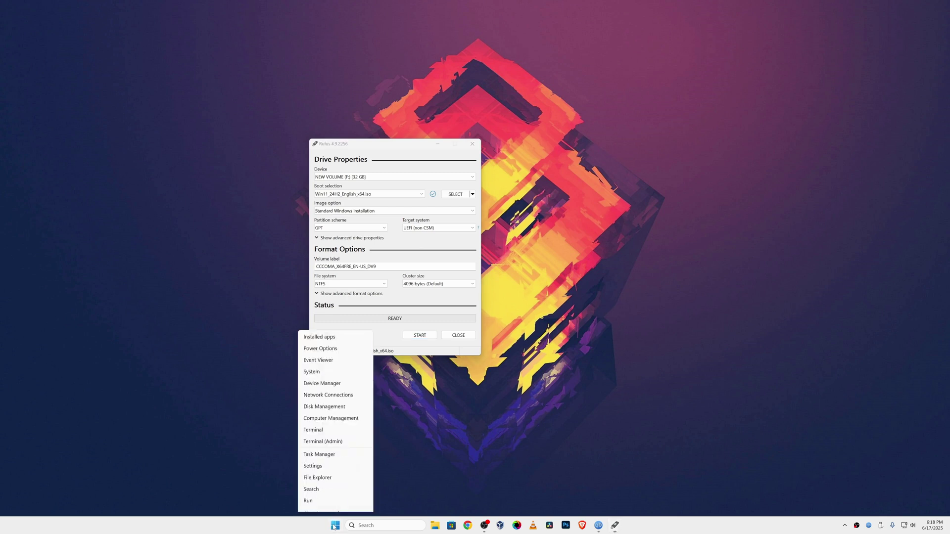
pyautogui.moveTo(332, 492)
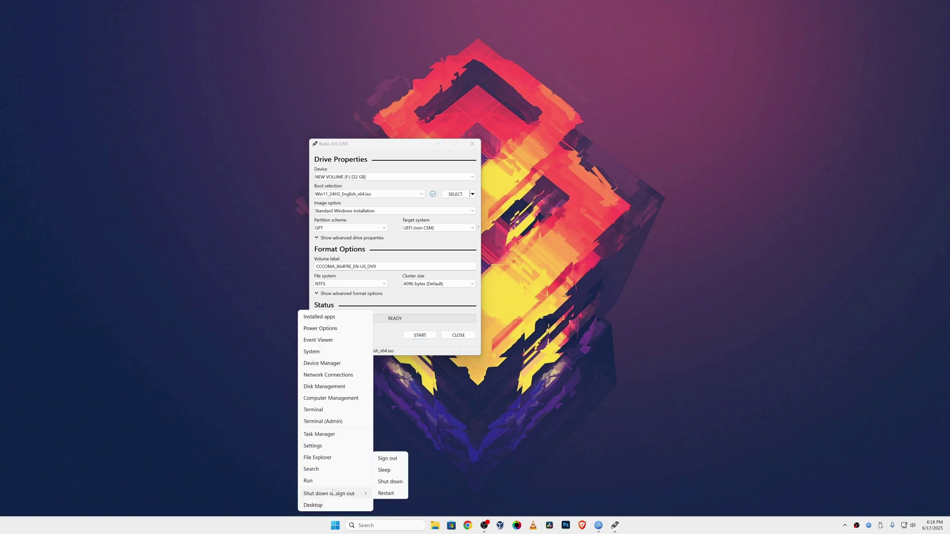
pyautogui.click(325, 385)
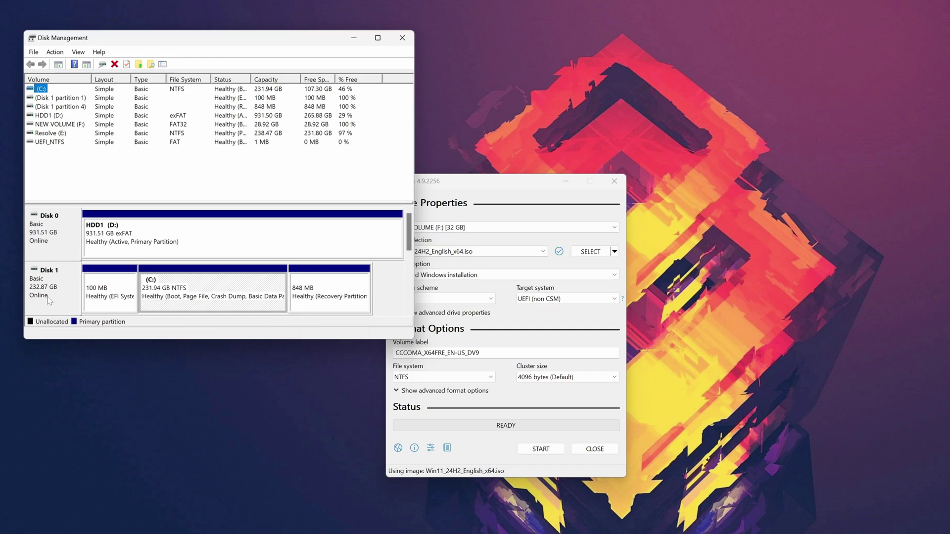
pyautogui.click(49, 299)
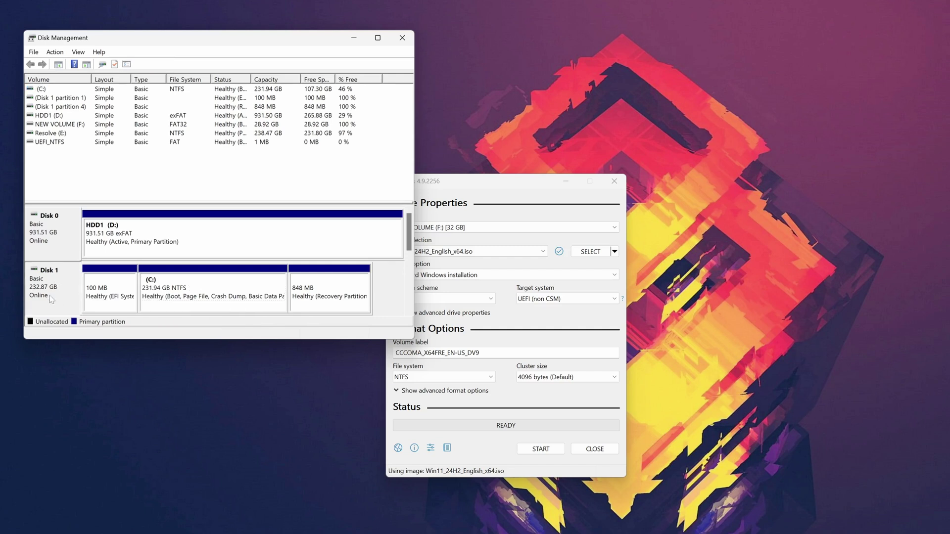
pyautogui.rightClick(56, 292)
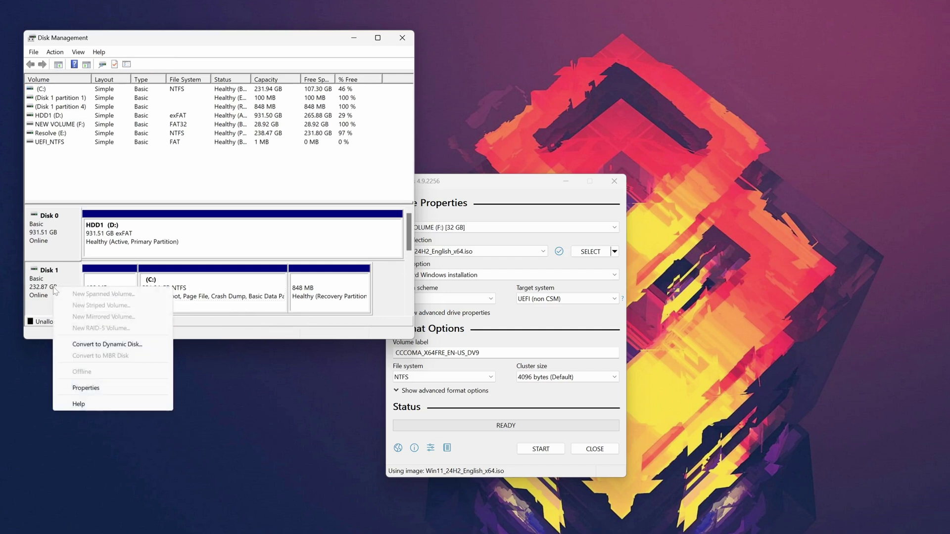
pyautogui.click(72, 388)
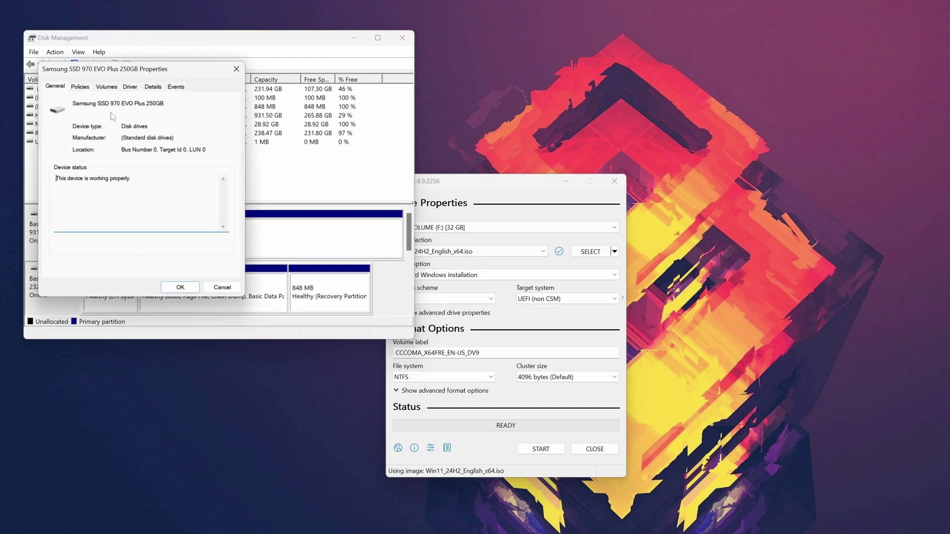
pyautogui.click(107, 87)
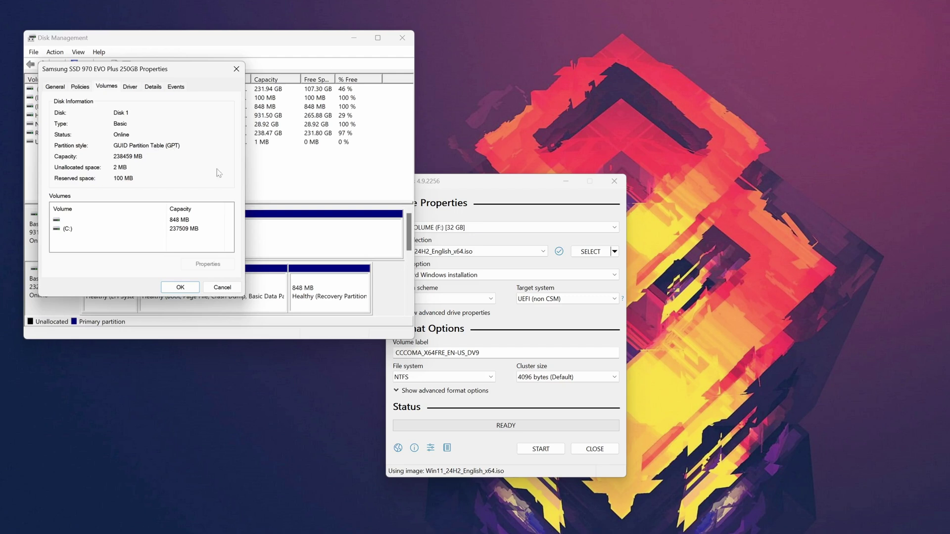
# Return to Rufus and select GPT as the partition scheme and UEFI (non CSM) as the target system.
pyautogui.click(478, 344)
pyautogui.click(467, 300)
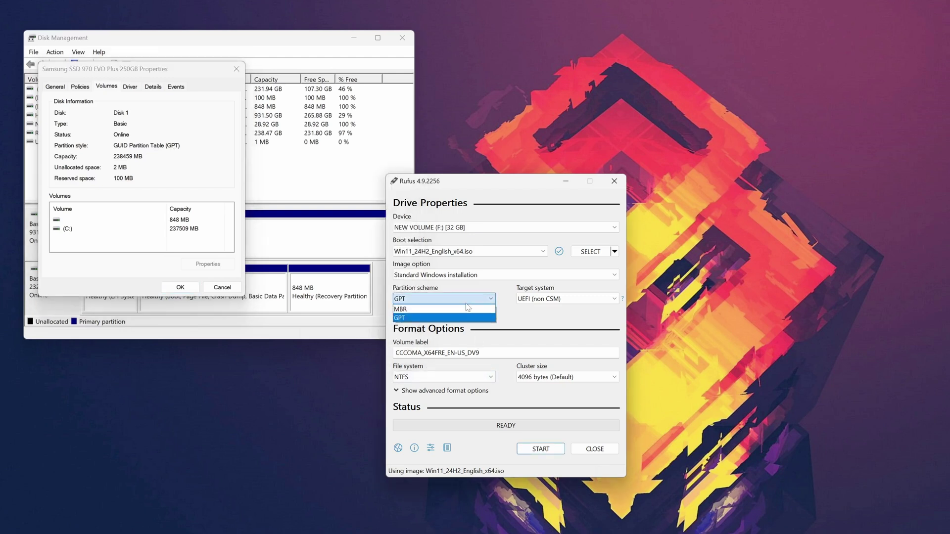
pyautogui.click(466, 303)
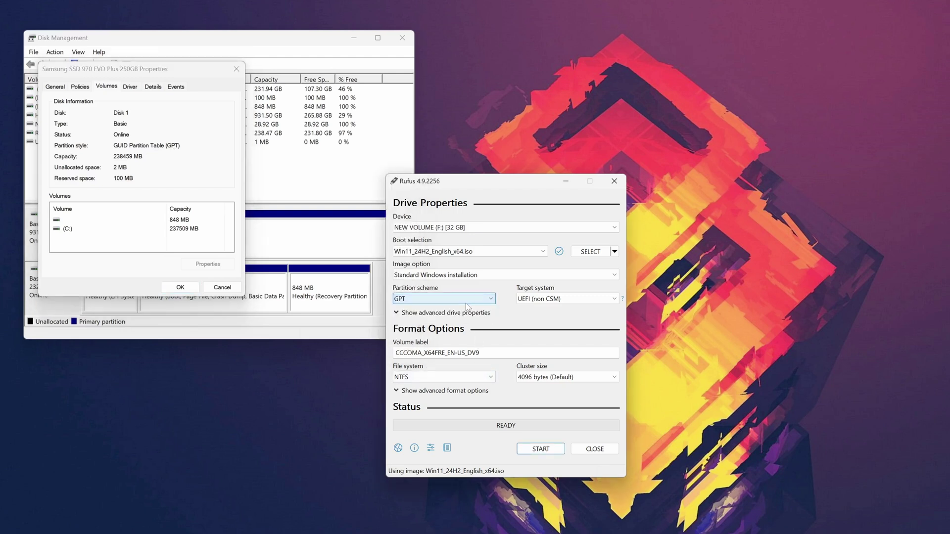
pyautogui.click(418, 300)
pyautogui.click(410, 318)
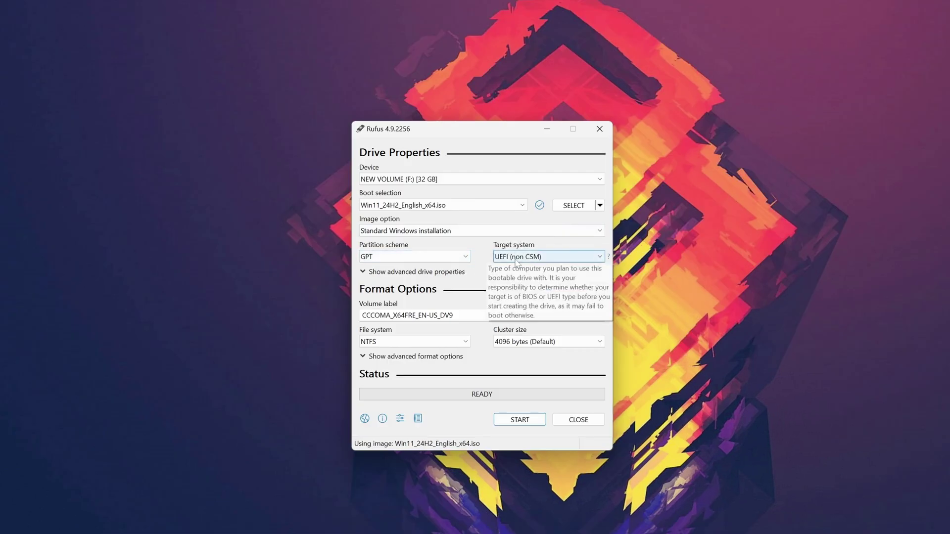
pyautogui.click(516, 258)
pyautogui.click(517, 268)
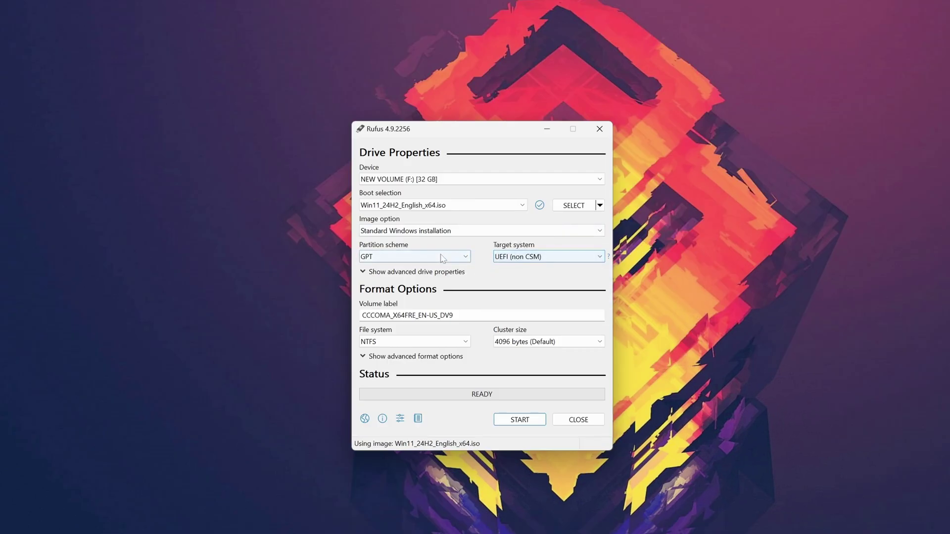
# Try the MBR partition scheme with the BIOS (or UEFI-CSM) target system, and switch the scheme back to GPT.
pyautogui.click(419, 258)
pyautogui.click(419, 268)
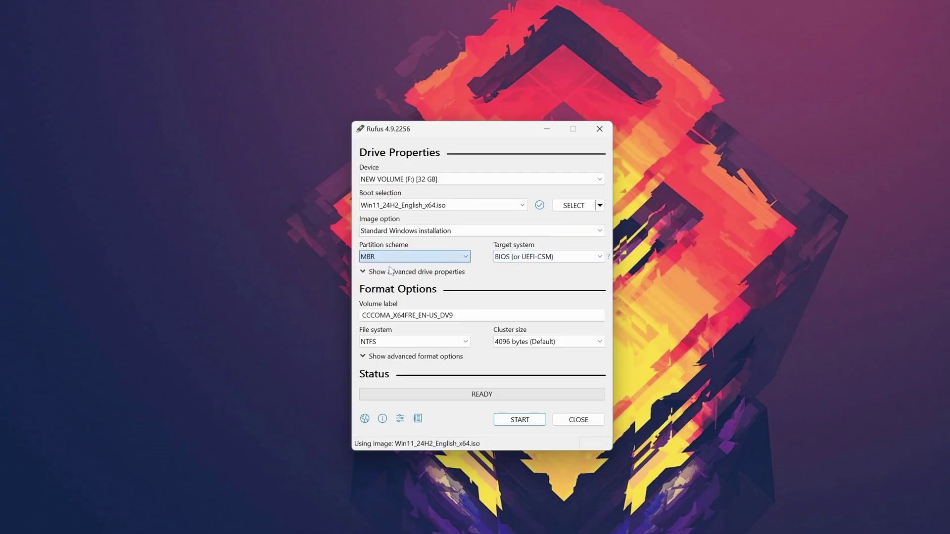
pyautogui.click(531, 259)
pyautogui.click(531, 257)
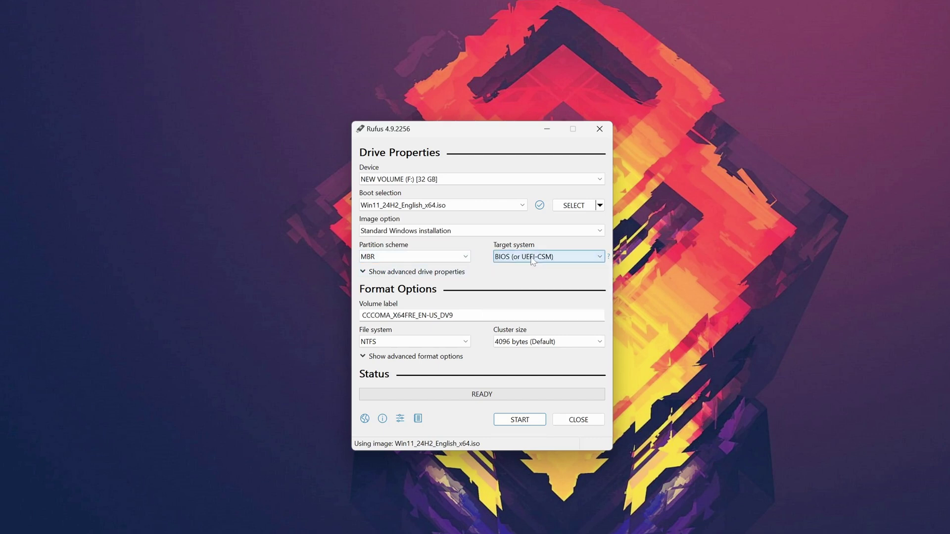
pyautogui.click(452, 258)
pyautogui.click(395, 277)
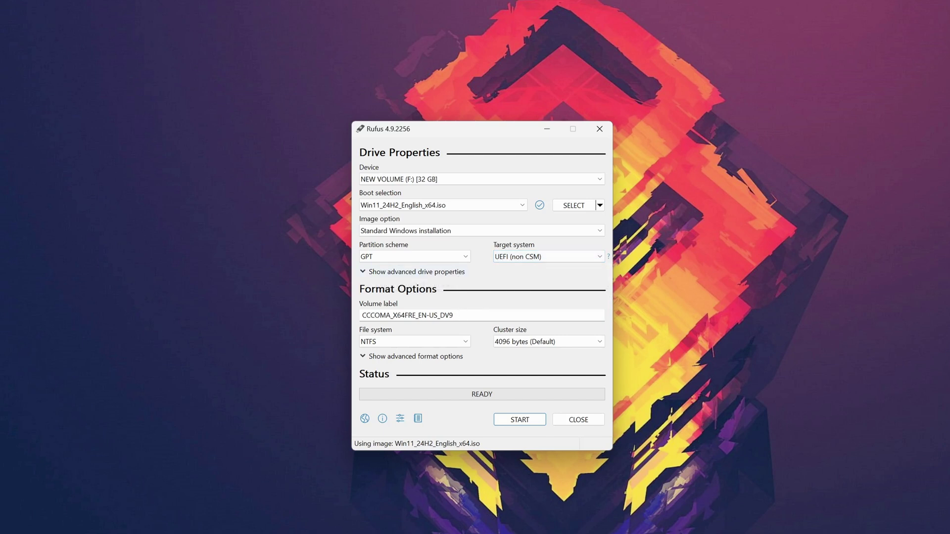
# Keep the default volume label and select the NTFS file system with a cluster size of 4096 bytes (Default).
pyautogui.click(460, 315)
pyautogui.doubleClick(414, 316)
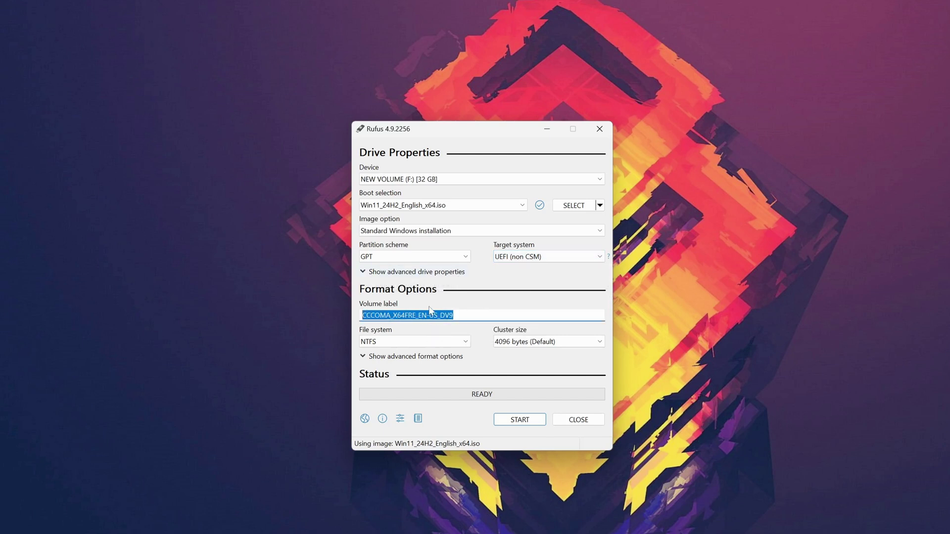
pyautogui.click(417, 341)
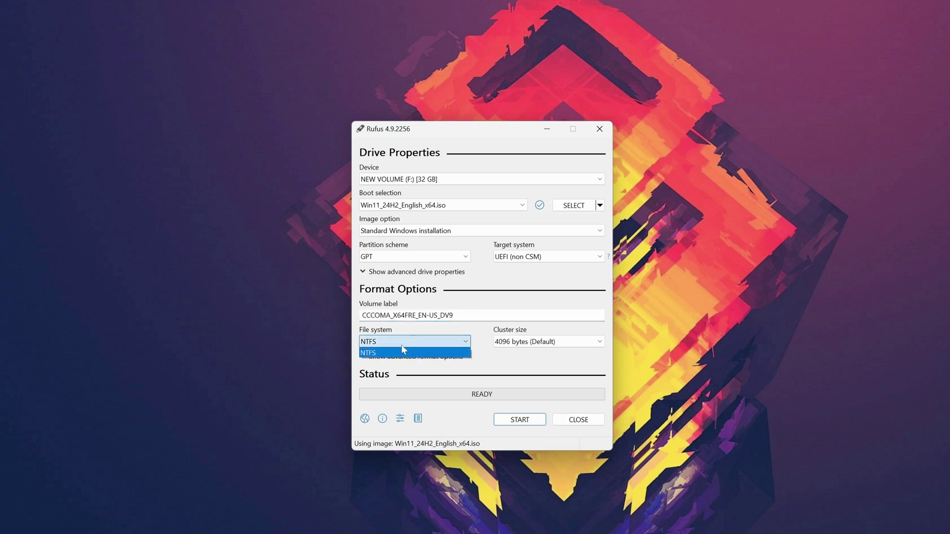
pyautogui.click(386, 356)
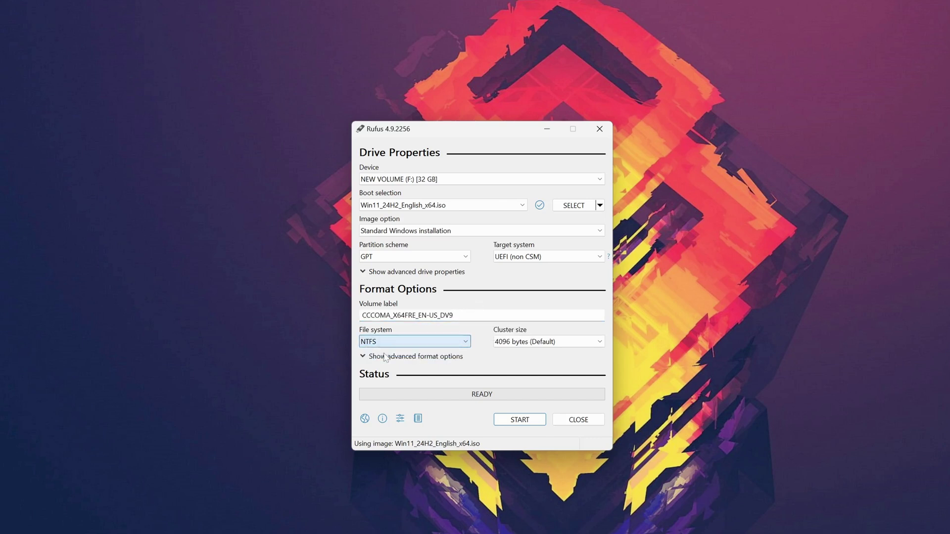
pyautogui.click(509, 347)
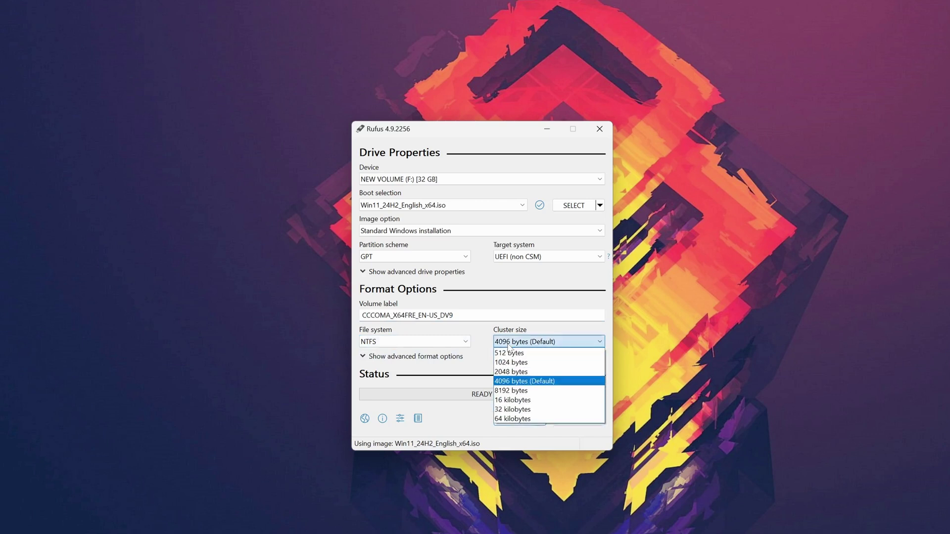
pyautogui.click(506, 382)
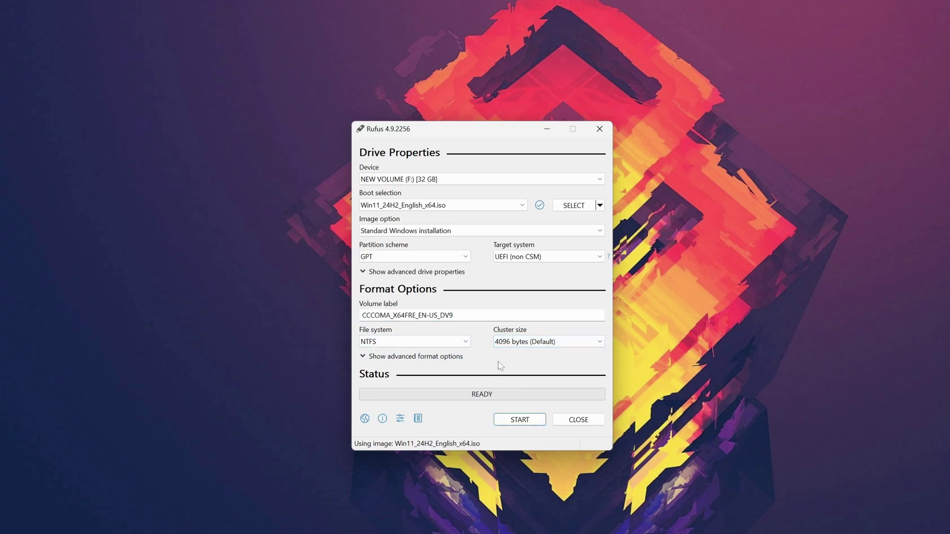
# Start writing the drive with all Windows installation customizations enabled, including the local account, and accept erasing NEW VOLUME (F:).
pyautogui.click(519, 420)
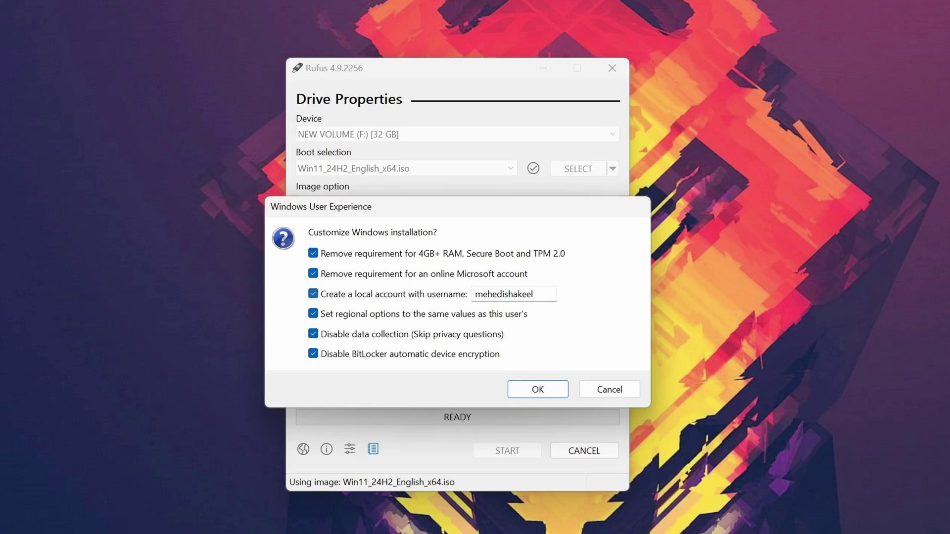
pyautogui.moveTo(475, 294)
pyautogui.mouseDown()
pyautogui.moveTo(583, 293)
pyautogui.moveTo(476, 294)
pyautogui.mouseUp()
pyautogui.click(534, 294)
pyautogui.click(349, 332)
pyautogui.click(349, 333)
pyautogui.moveTo(534, 294); pyautogui.dragTo(475, 294)
pyautogui.click(528, 391)
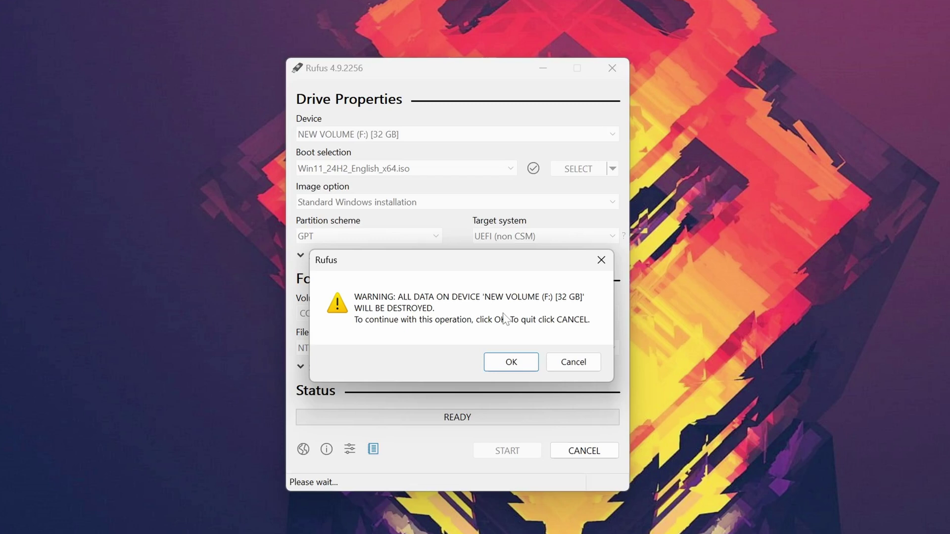
pyautogui.click(511, 364)
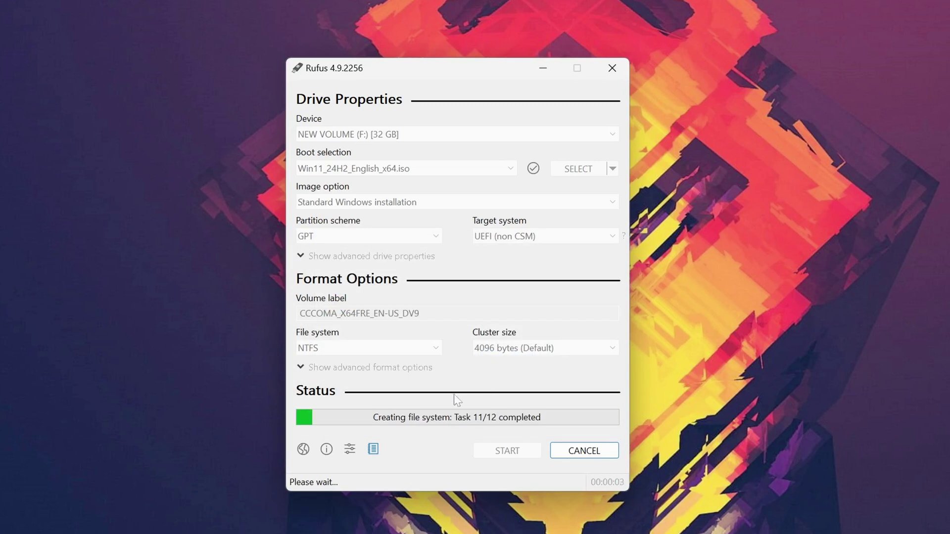